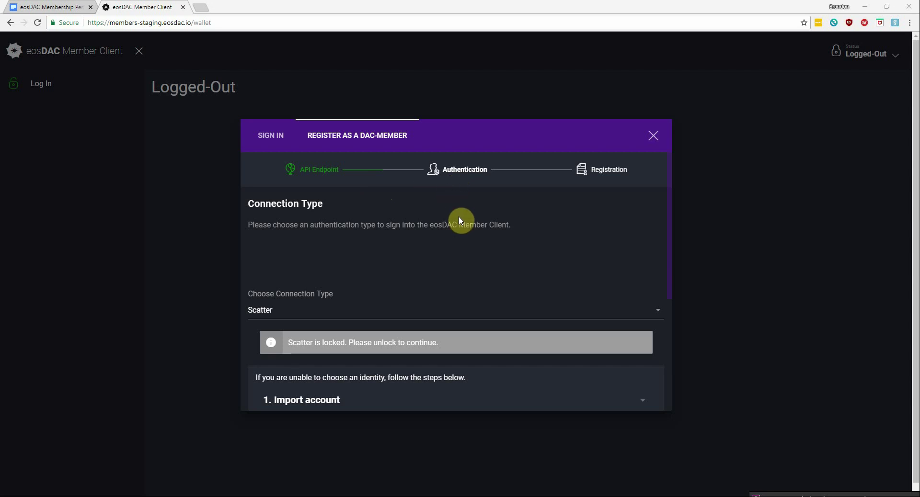
scroll(458, 221, "down", 2)
scroll(459, 221, "down", 1)
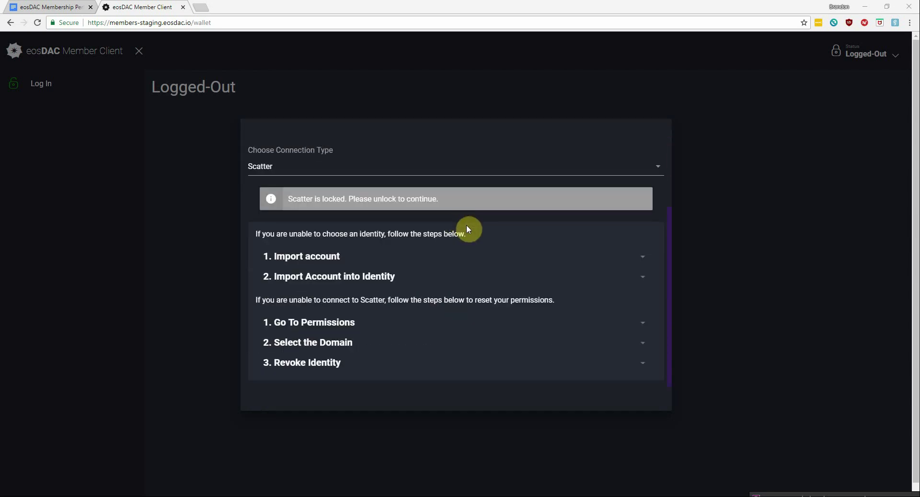
scroll(466, 228, "down", 1)
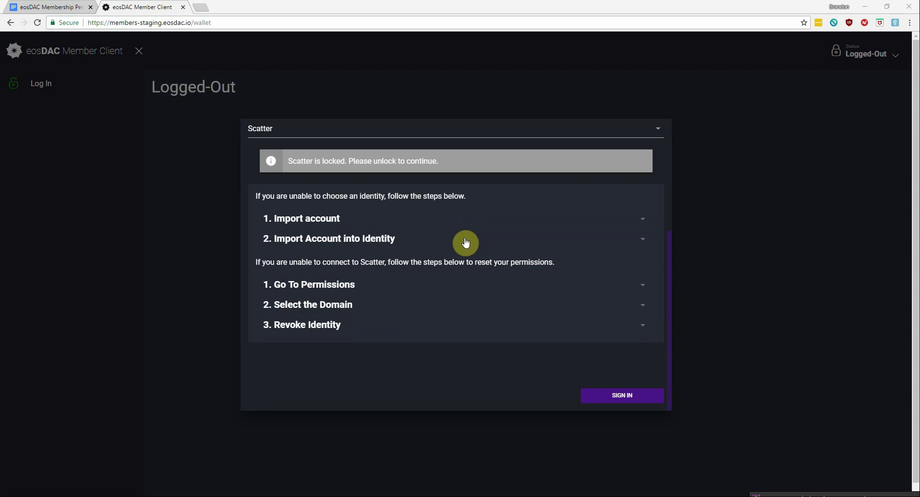
Step: Sign in to the Member Client wallet with Scatter
left_click(614, 395)
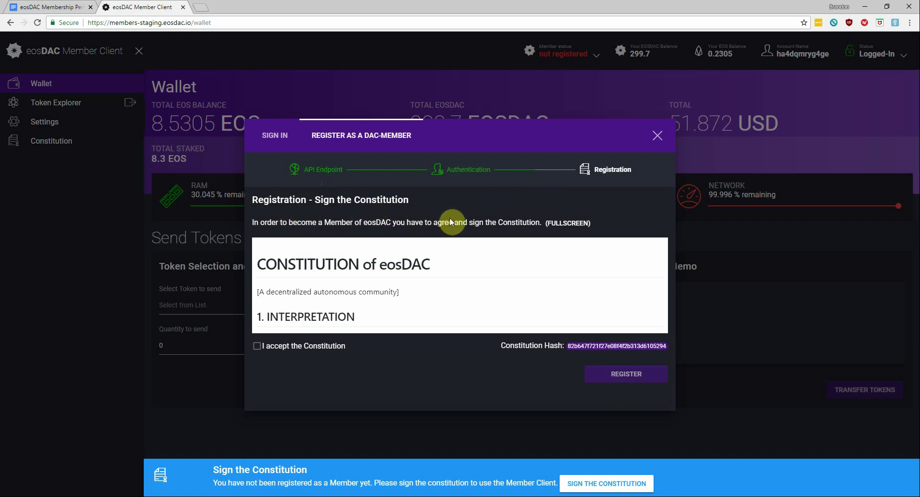
Step: View the constitution full screen, scroll down to section 3.13, and close it
left_click(569, 227)
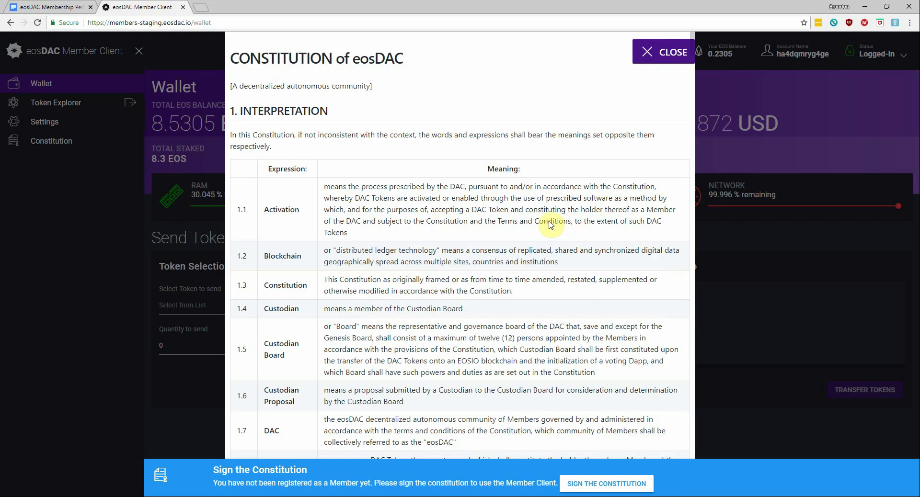
scroll(517, 213, "down", 3)
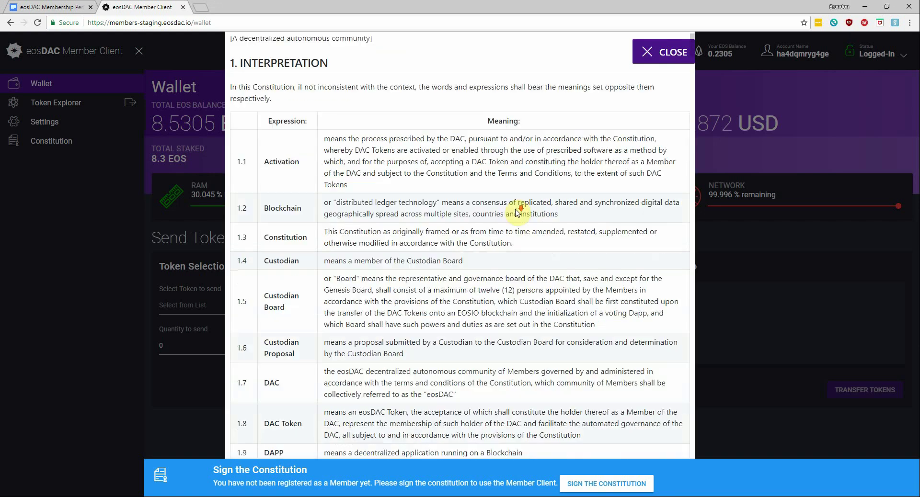
scroll(517, 213, "down", 3)
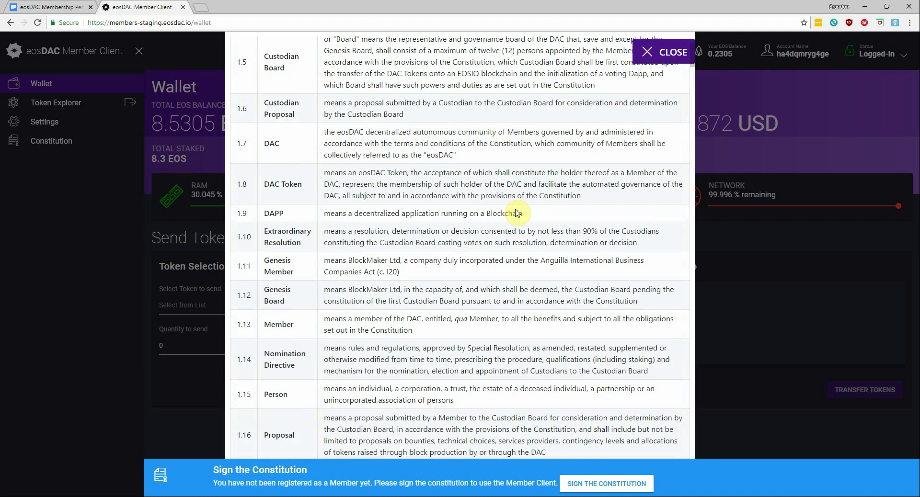
scroll(517, 213, "down", 1)
scroll(518, 214, "down", 2)
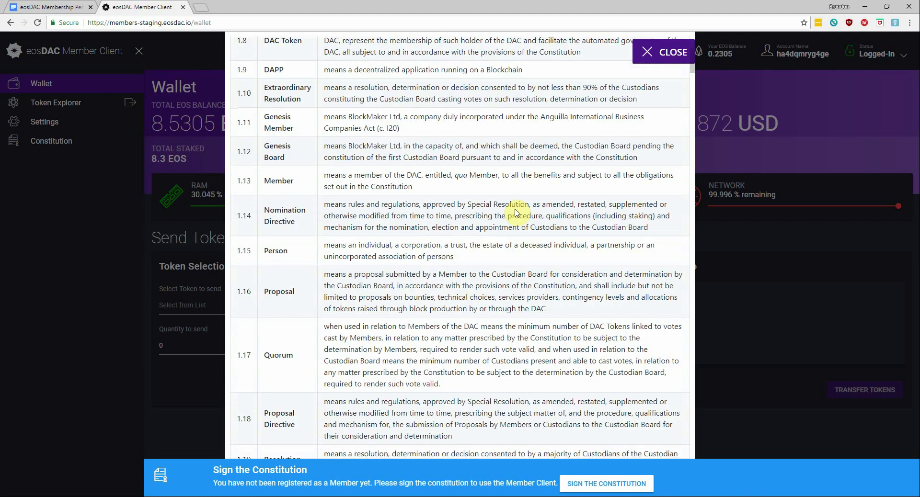
scroll(517, 214, "down", 1)
scroll(517, 213, "down", 4)
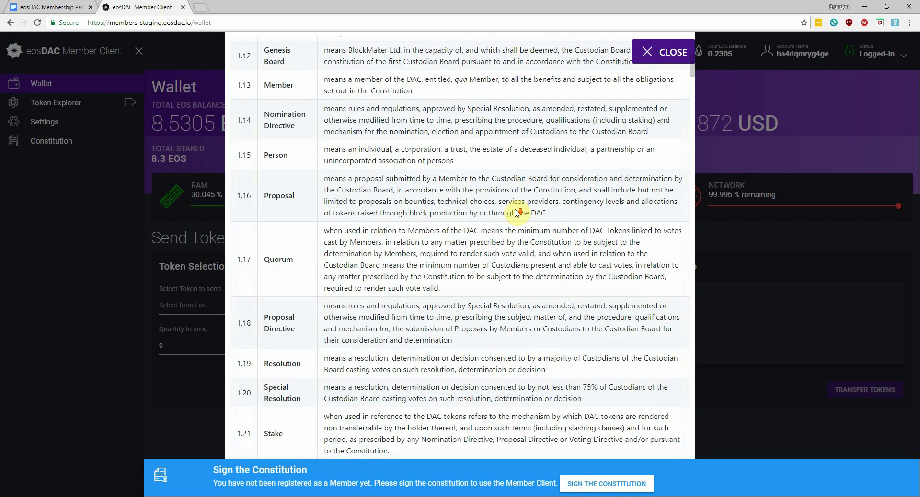
scroll(517, 213, "down", 5)
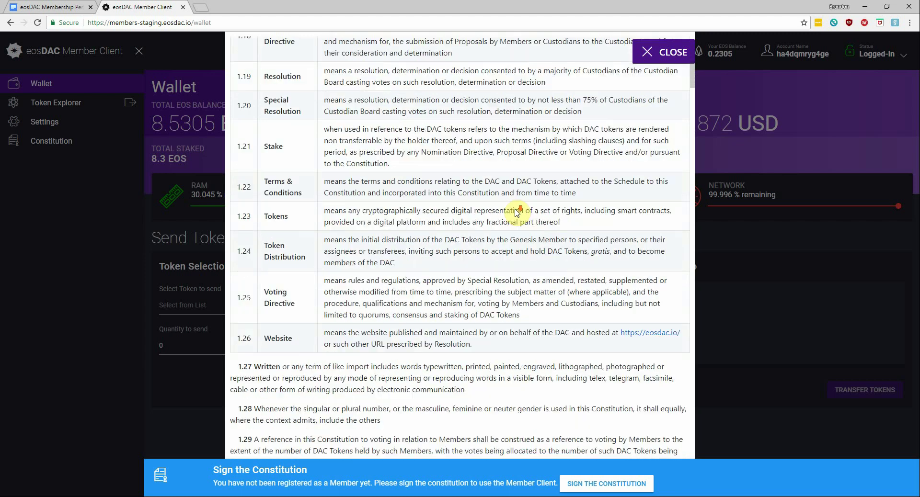
scroll(517, 213, "down", 7)
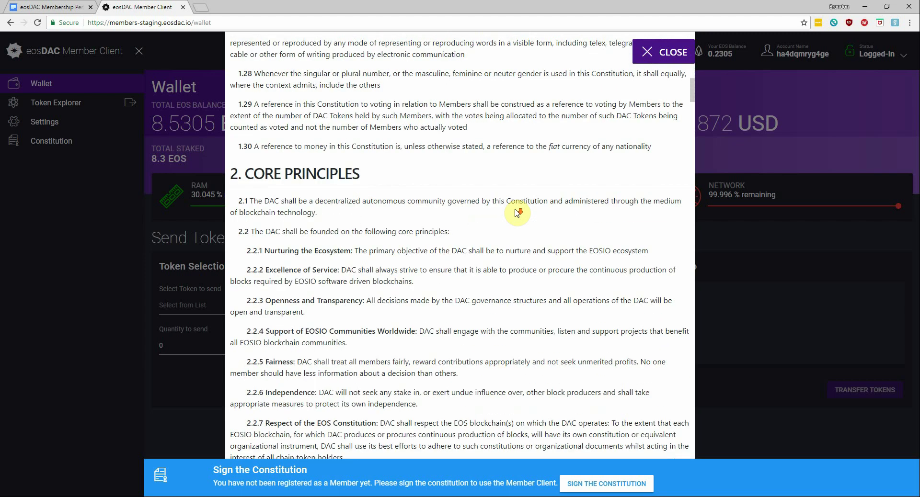
scroll(518, 213, "down", 6)
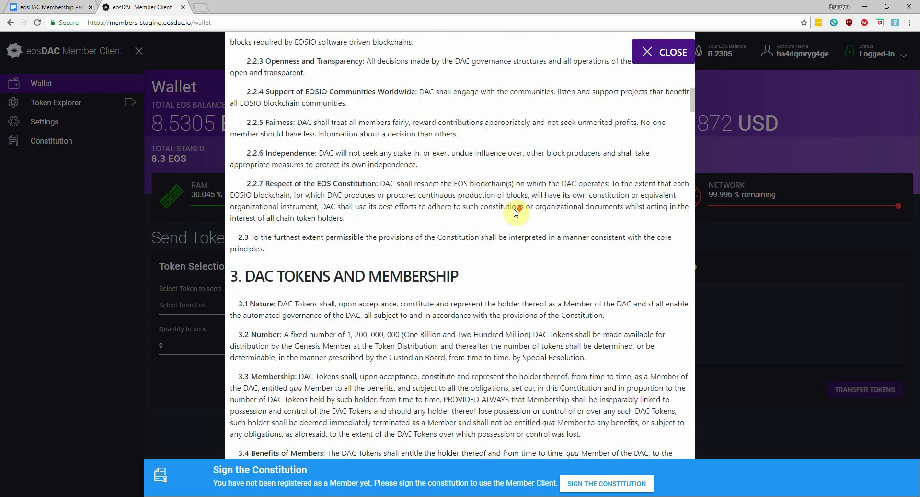
scroll(516, 213, "down", 7)
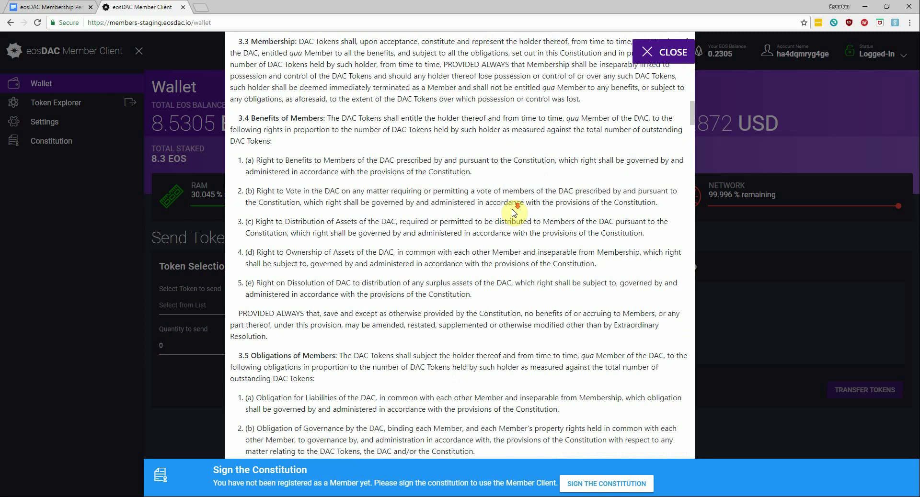
scroll(513, 213, "down", 8)
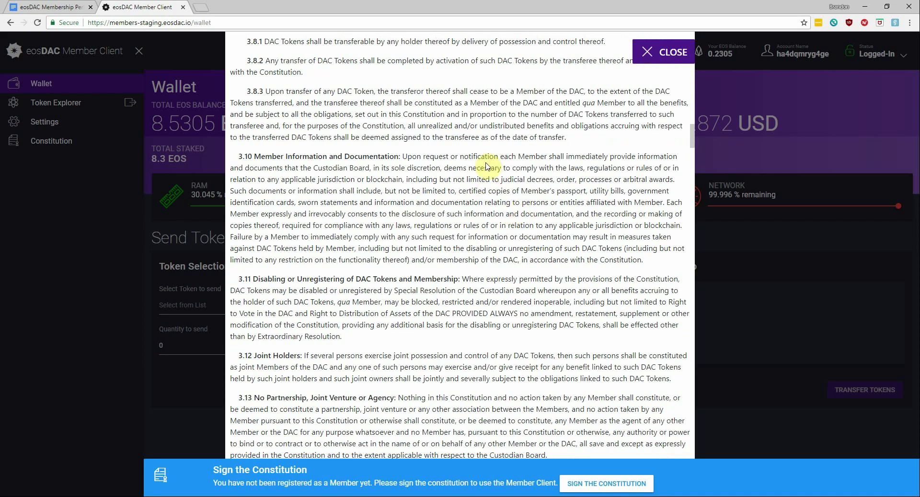
left_click(664, 61)
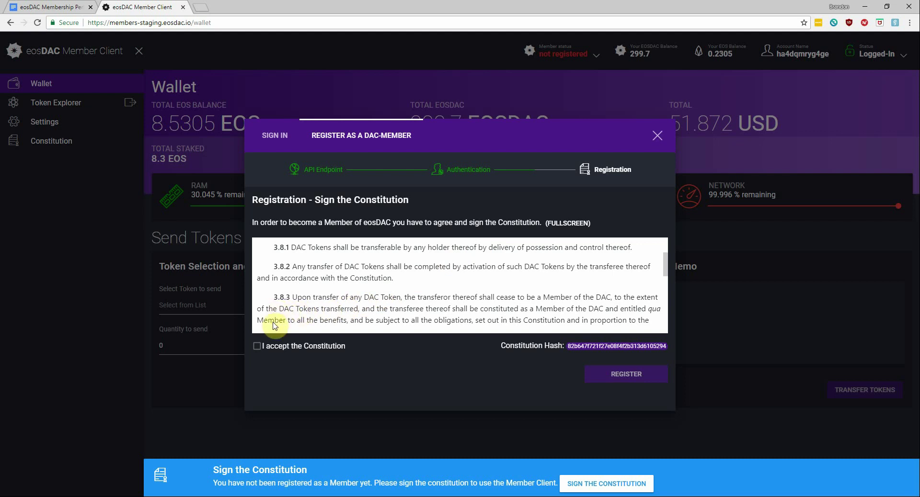
Step: Tick 'I accept the Constitution', then close the registration dialog without registering
left_click(257, 345)
left_click(658, 139)
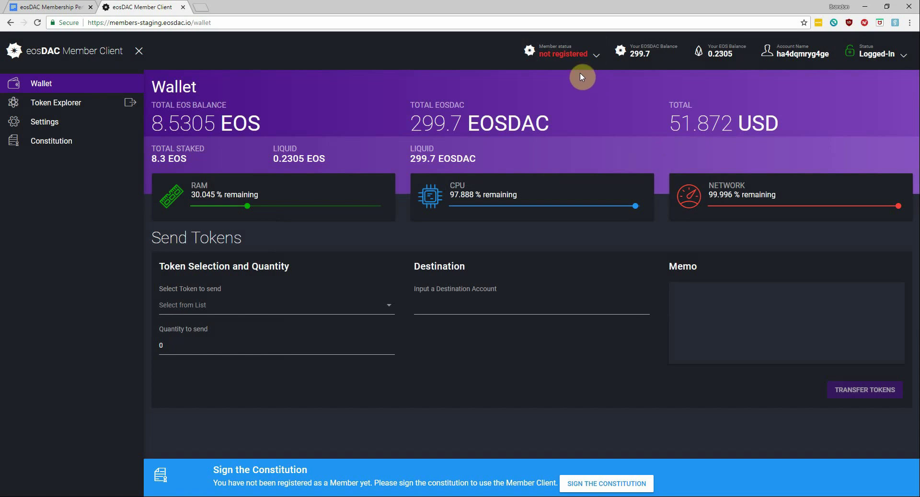
left_click(576, 63)
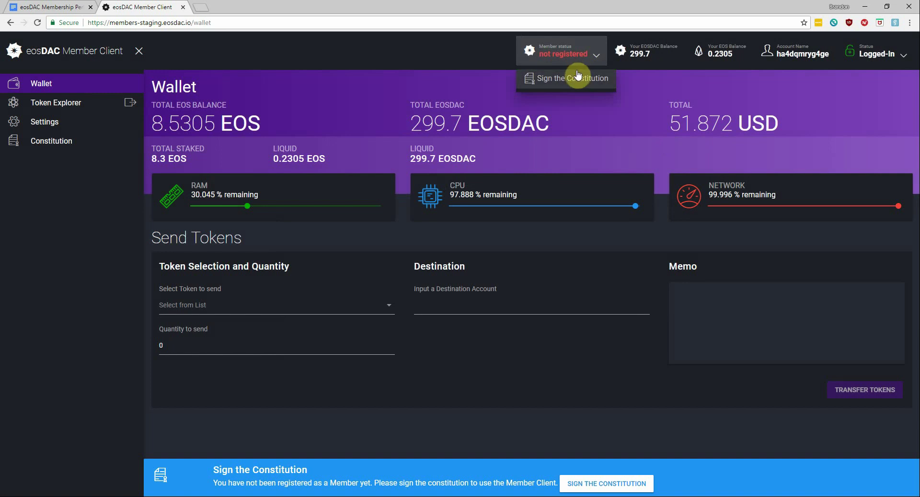
left_click(577, 78)
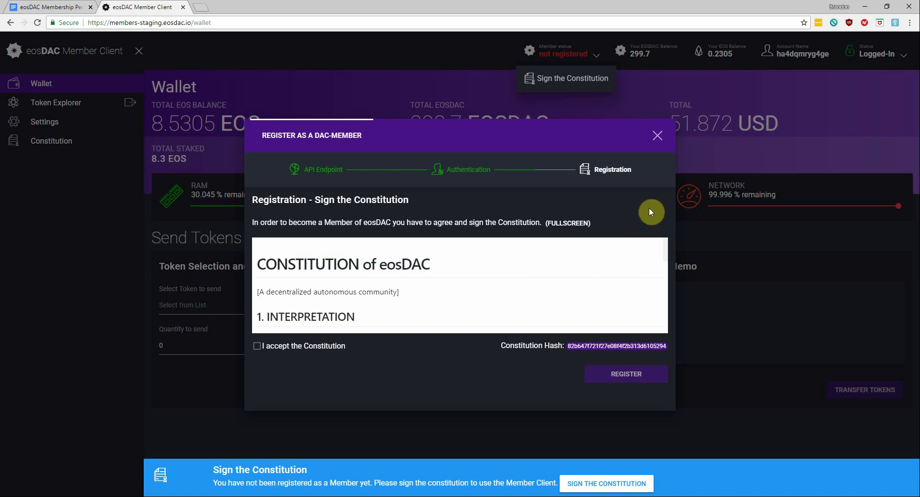
Step: Dismiss the registration dialog again to return to the Wallet page
left_click(656, 143)
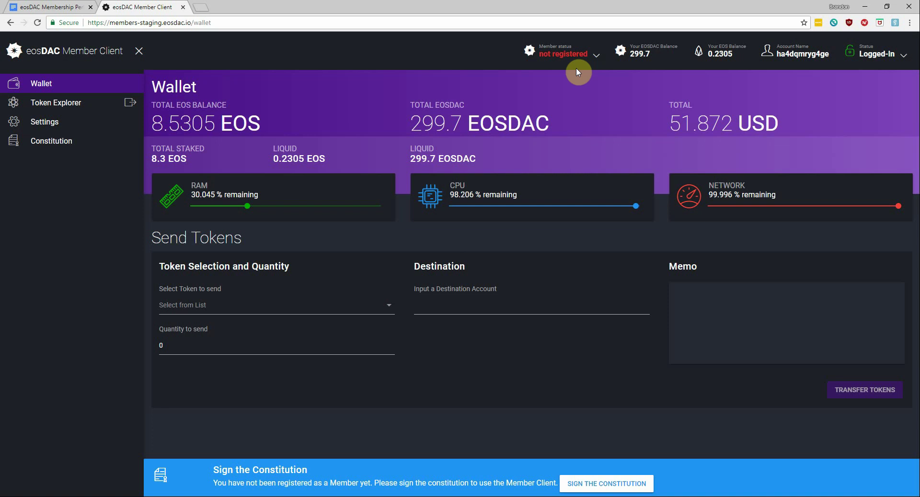
Step: Switch to the Membership Perks Google Doc, then back to the Member Client wallet
left_click(52, 6)
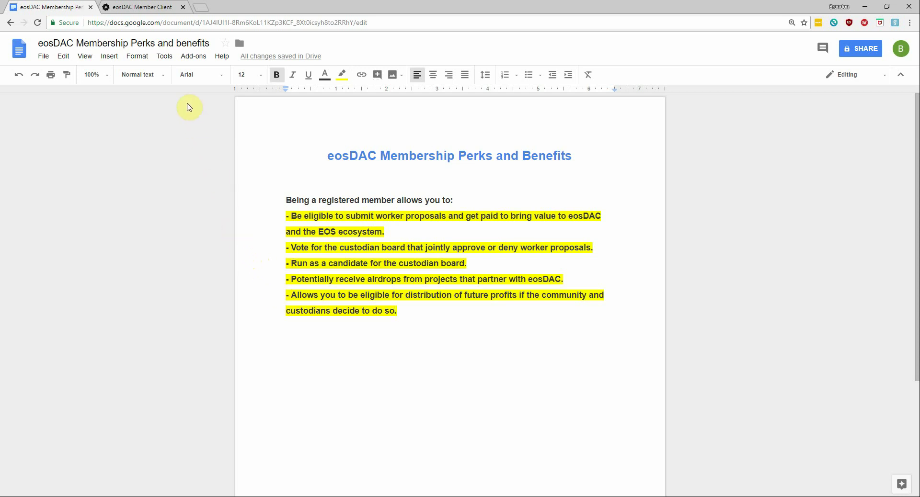
left_click(138, 8)
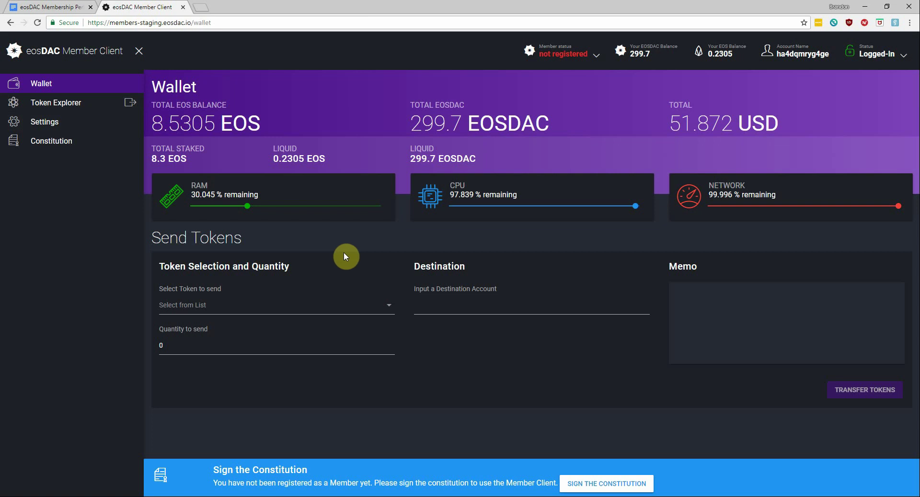
Step: Focus the Destination Account field in the Send Tokens form
left_click(461, 298)
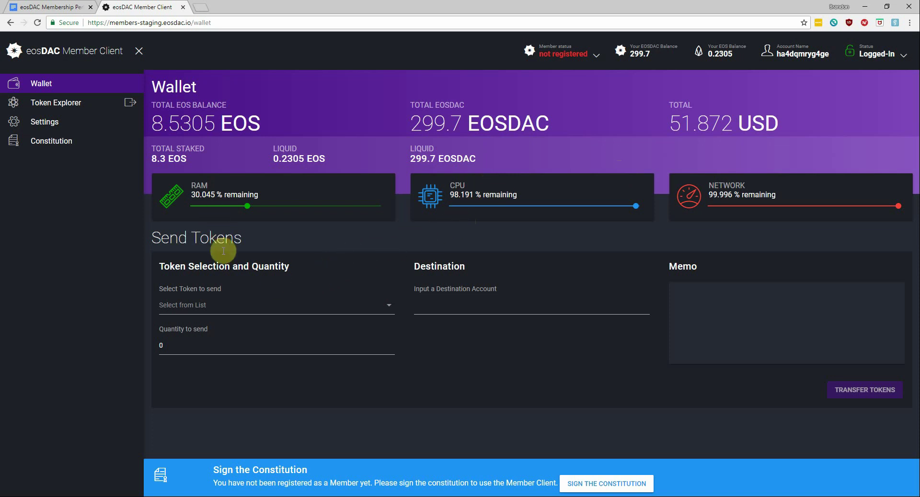
Step: Fill Send Tokens with EOSDAC, quantity 1, destination eosdac, and place the caret in Memo
left_click(314, 306)
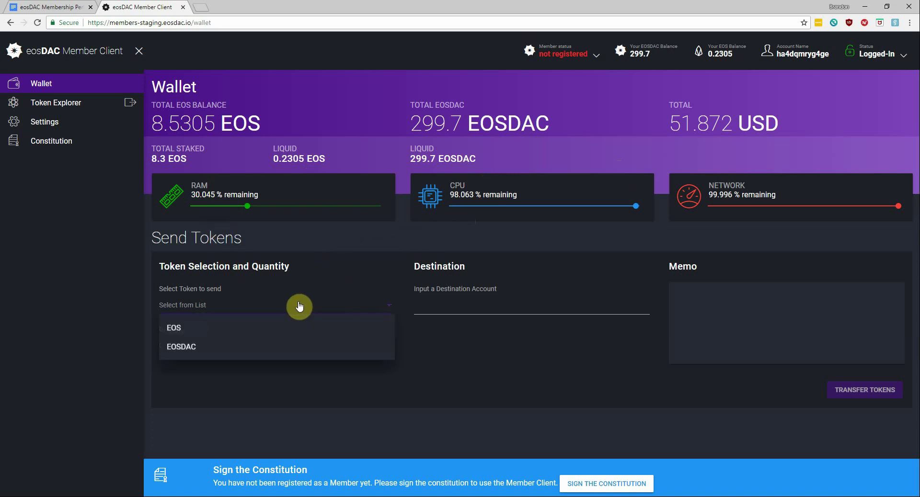
left_click(260, 346)
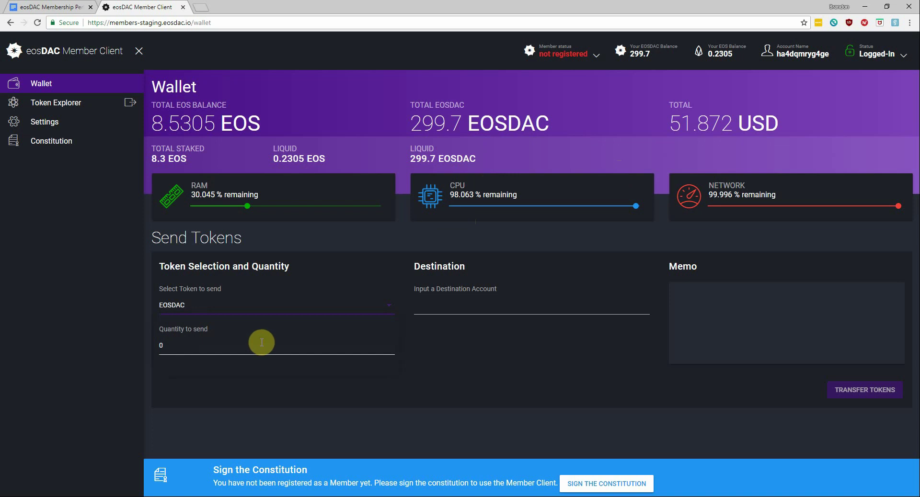
left_click(205, 348)
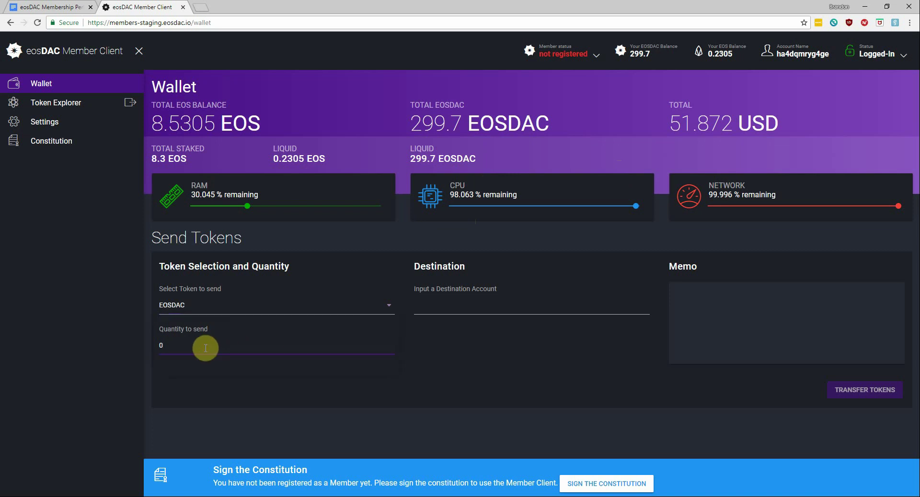
key("BackSpace")
type("1")
left_click(423, 308)
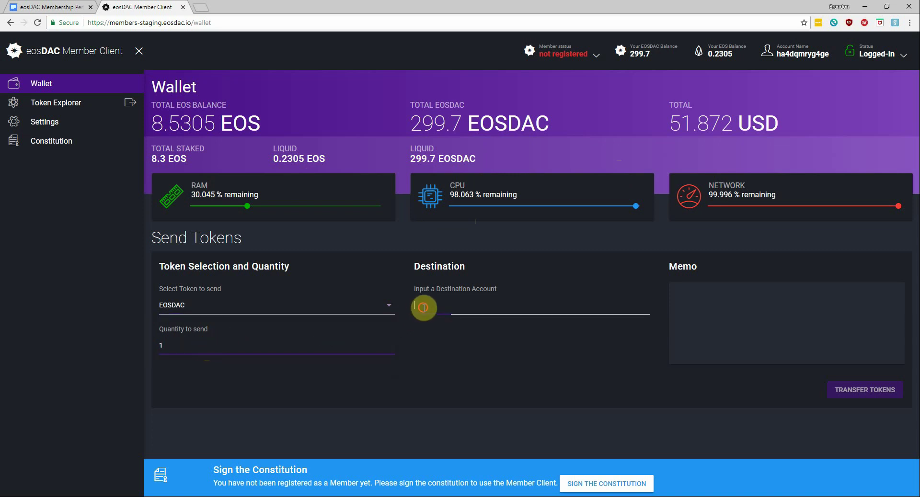
type("eosdac")
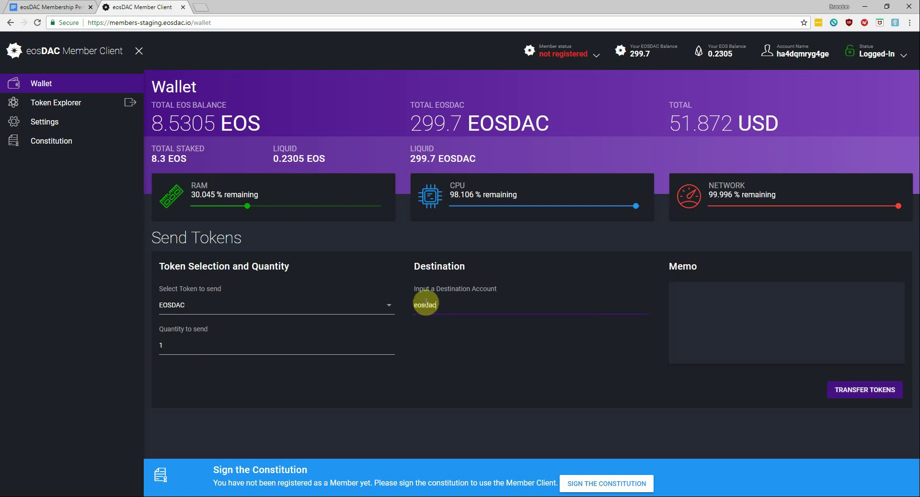
left_click(702, 298)
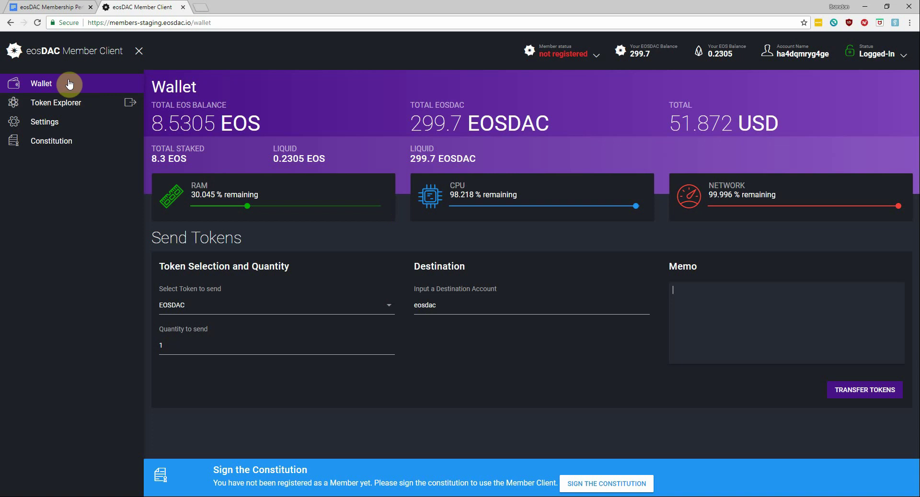
Step: Open the Token Explorer and inspect transaction 92602's details and raw transaction data
left_click(83, 111)
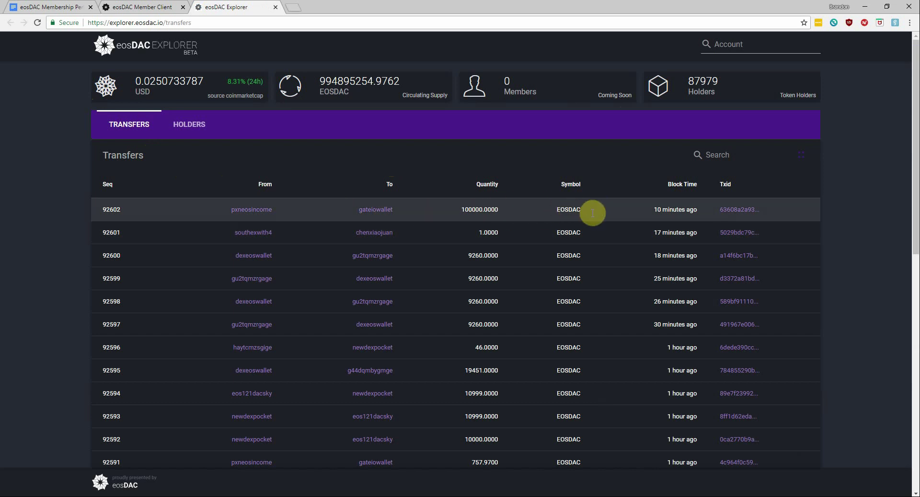
left_click(727, 211)
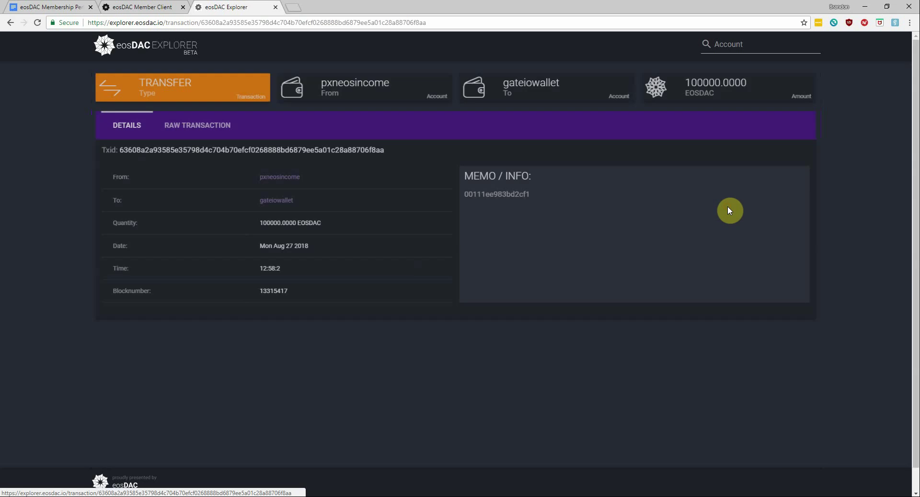
left_click(181, 127)
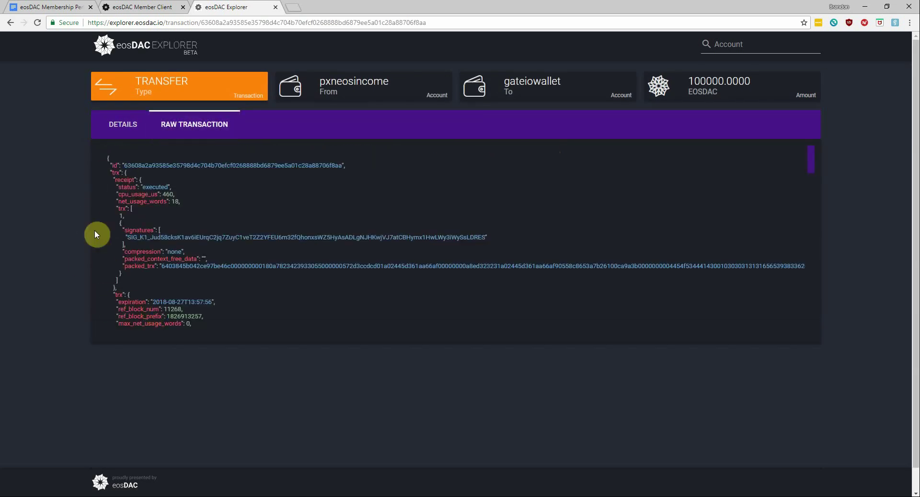
Step: Return to the Explorer's transfers list and scroll down to the Token Activity chart and back
left_click(163, 48)
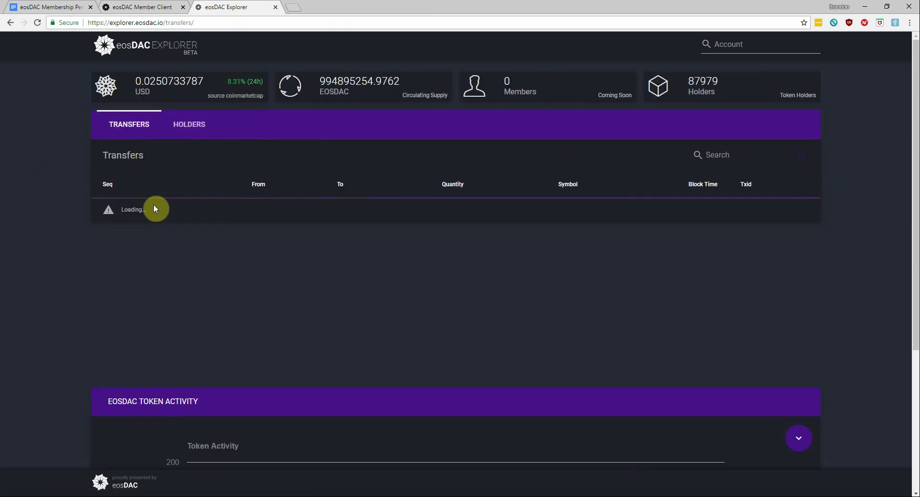
scroll(153, 204, "down", 9)
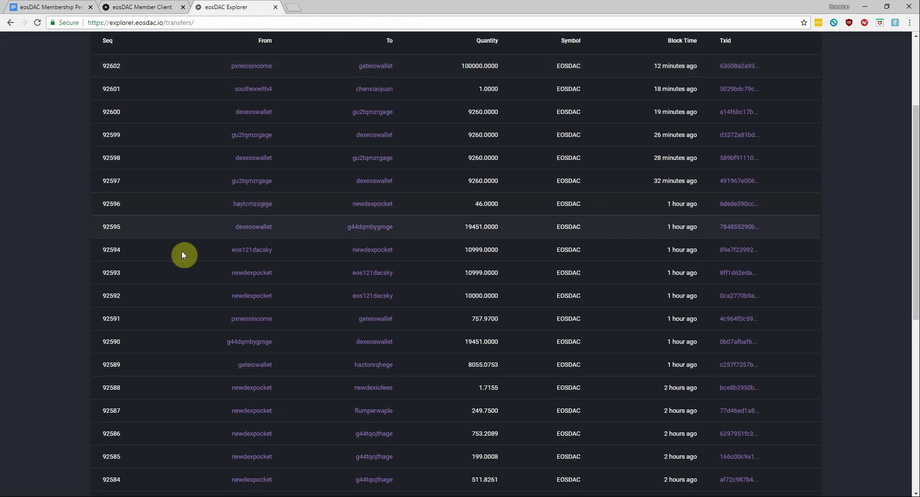
scroll(157, 311, "down", 2)
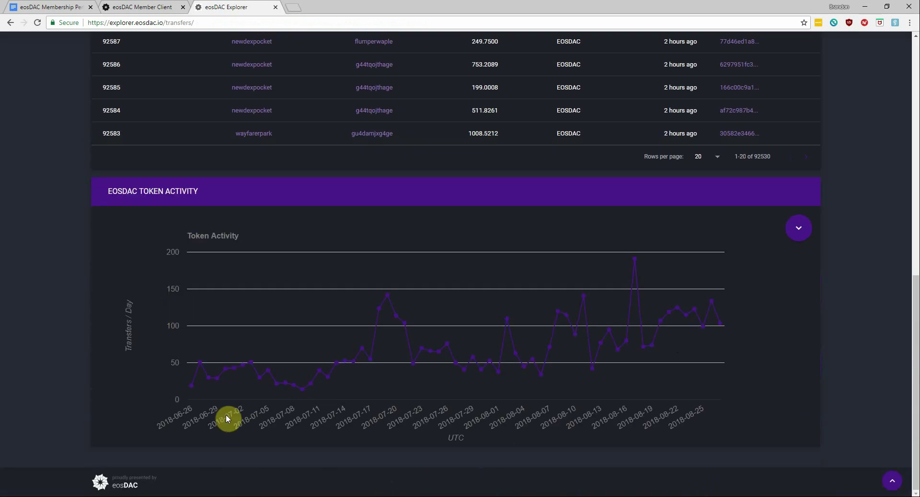
mouse_move(193, 386)
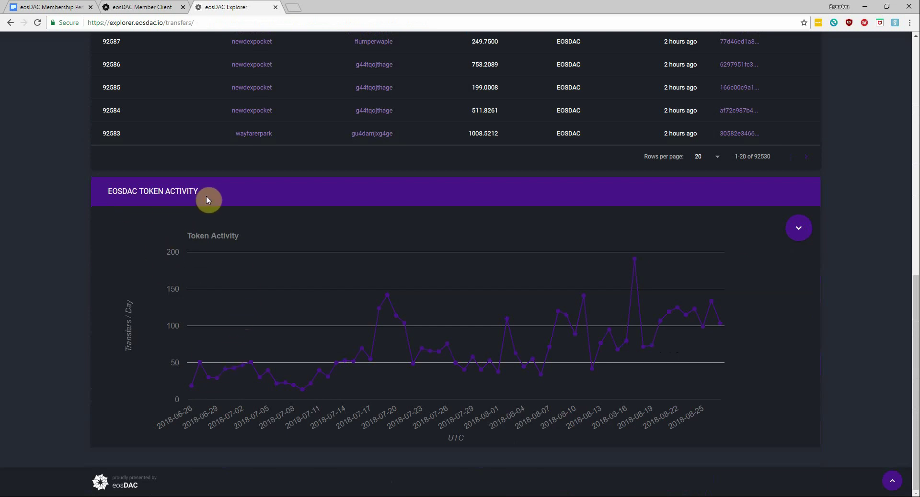
scroll(206, 196, "up", 5)
scroll(218, 215, "up", 5)
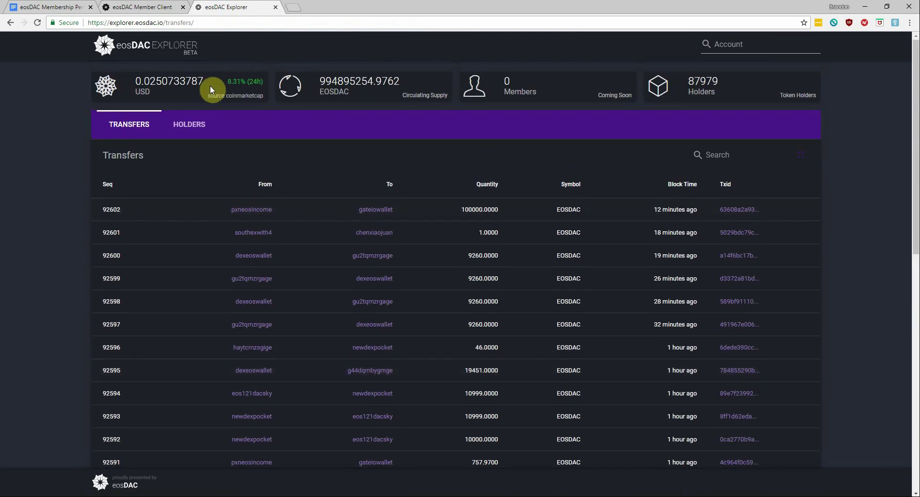
left_click(190, 126)
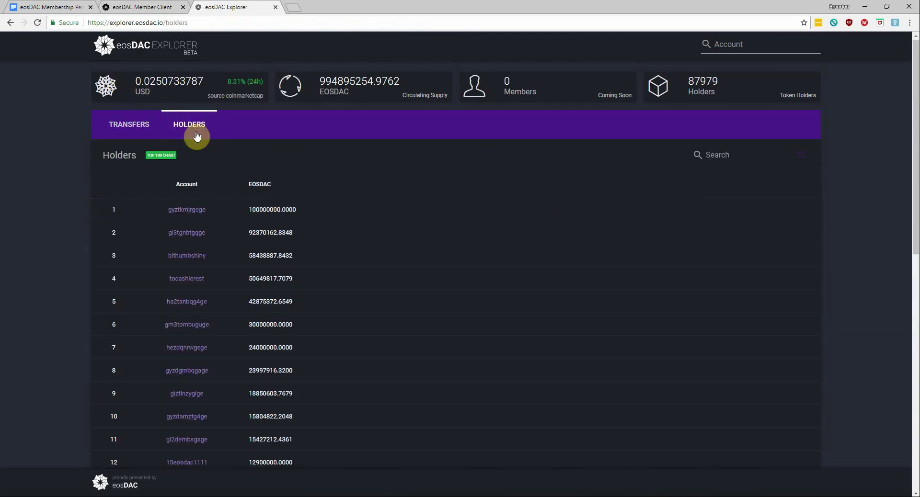
scroll(282, 189, "down", 2)
scroll(282, 190, "down", 5)
scroll(285, 190, "up", 7)
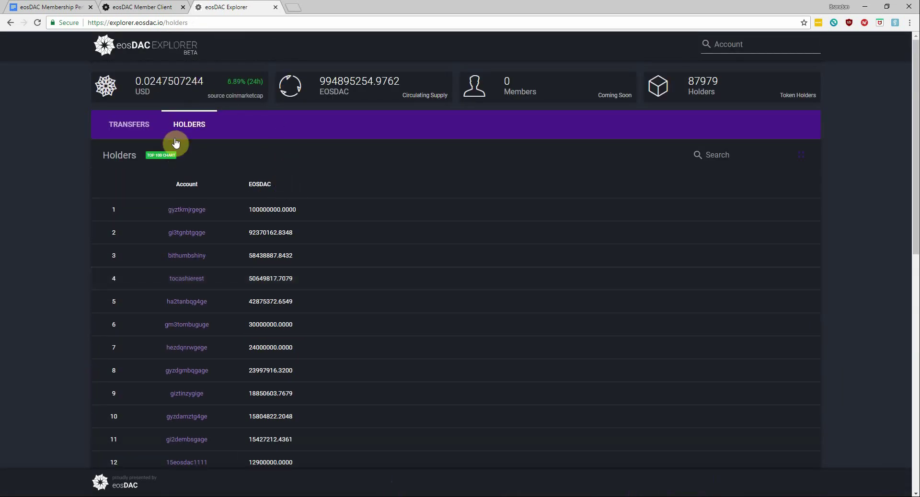
left_click(168, 156)
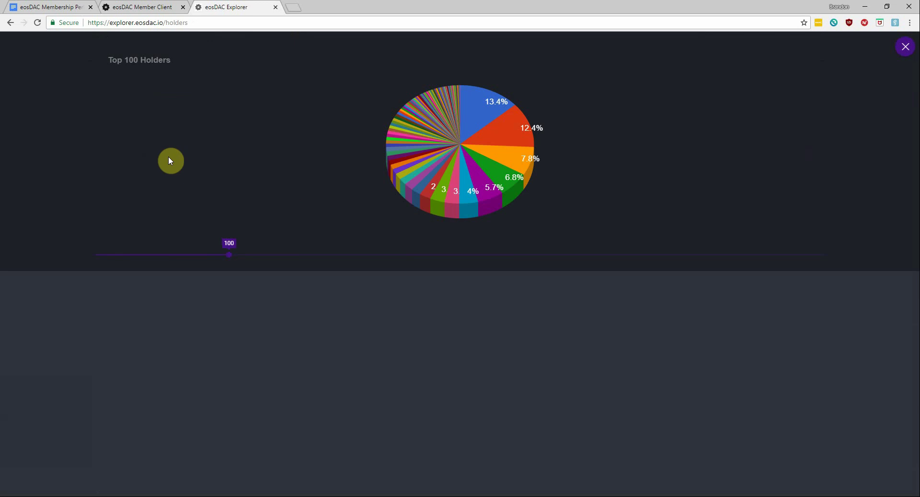
left_click(905, 47)
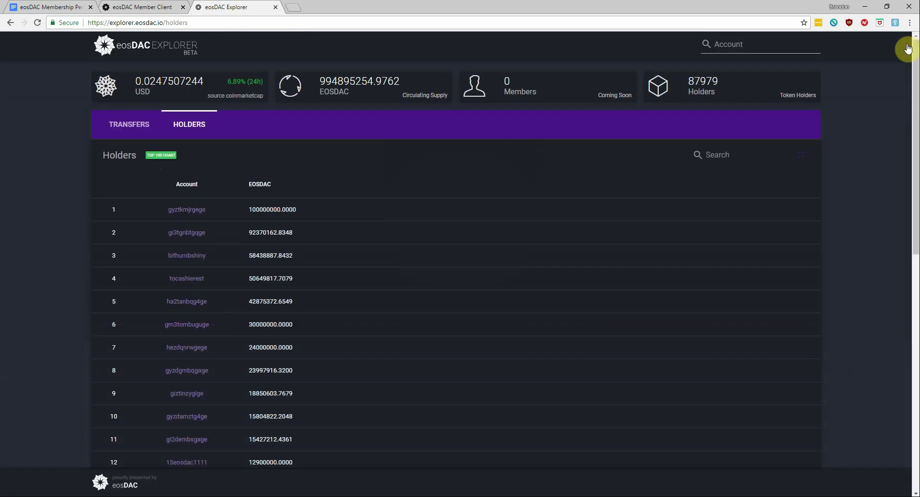
Step: Open Member Client Settings and browse the API endpoint list without changing it
left_click(146, 10)
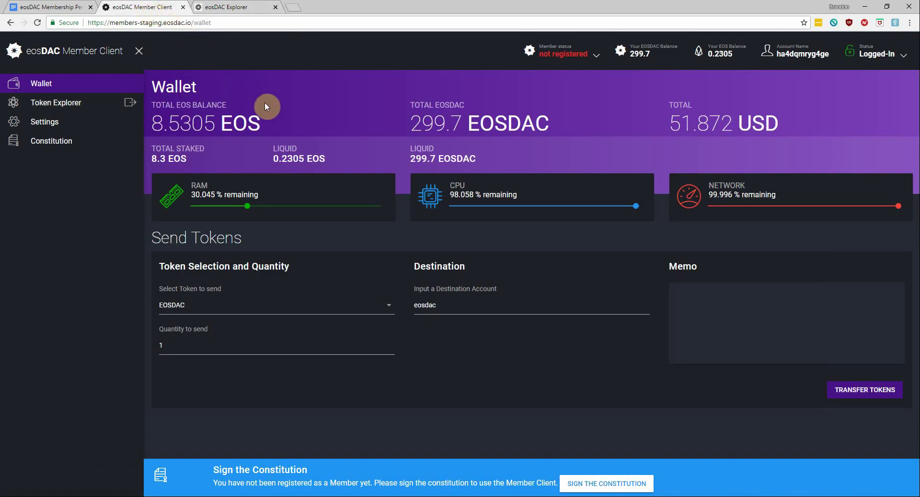
left_click(88, 124)
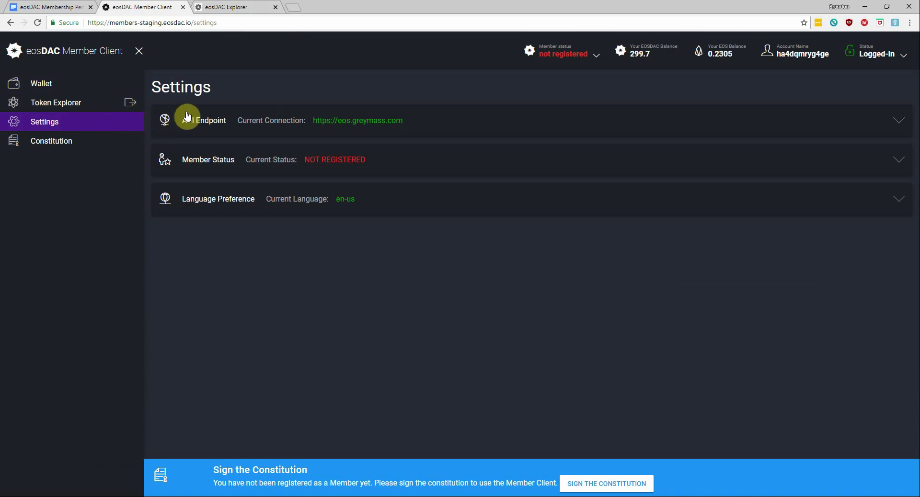
left_click(238, 121)
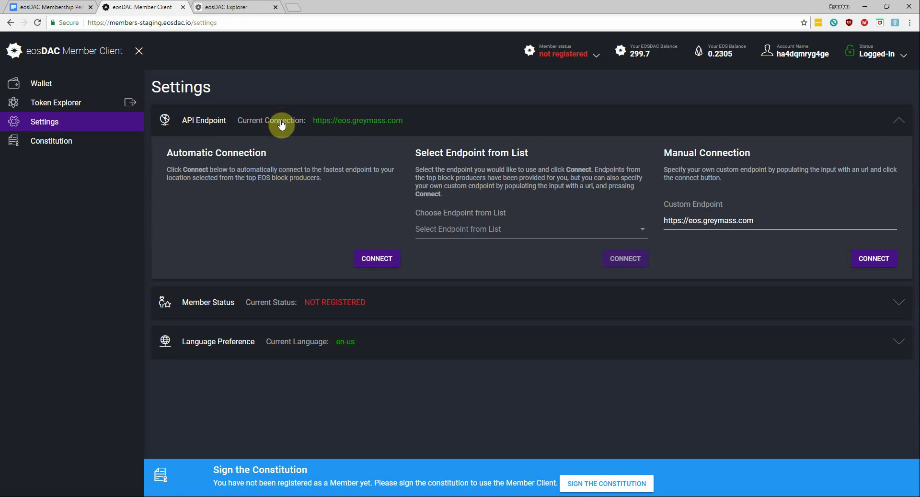
left_click(457, 232)
scroll(458, 232, "down", 3)
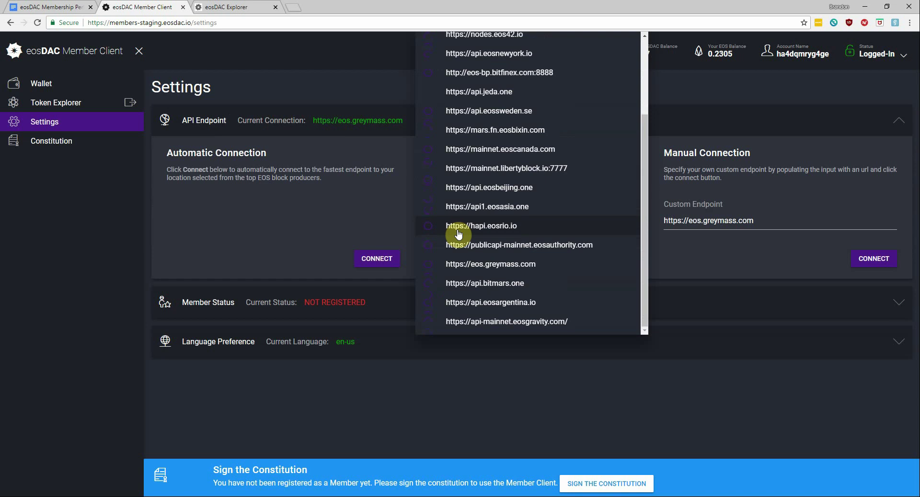
left_click(300, 206)
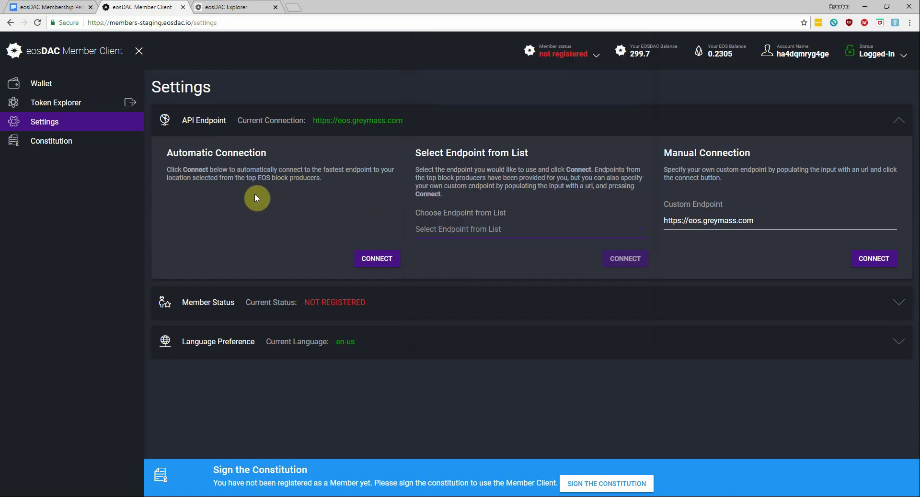
Step: Expand and collapse Member Status, then collapse the API Endpoint section
left_click(226, 303)
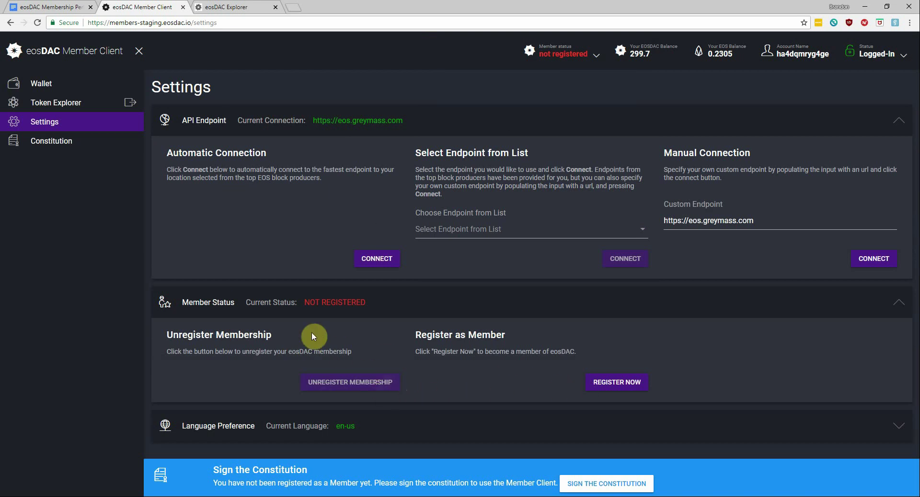
left_click(223, 302)
left_click(215, 121)
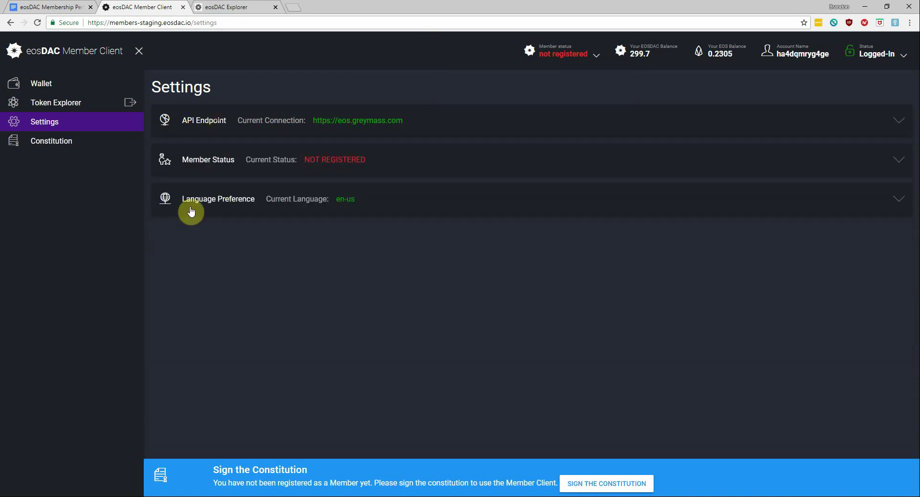
Step: Under Language Preference, choose Korean, then reselect English (US)
left_click(237, 211)
left_click(226, 252)
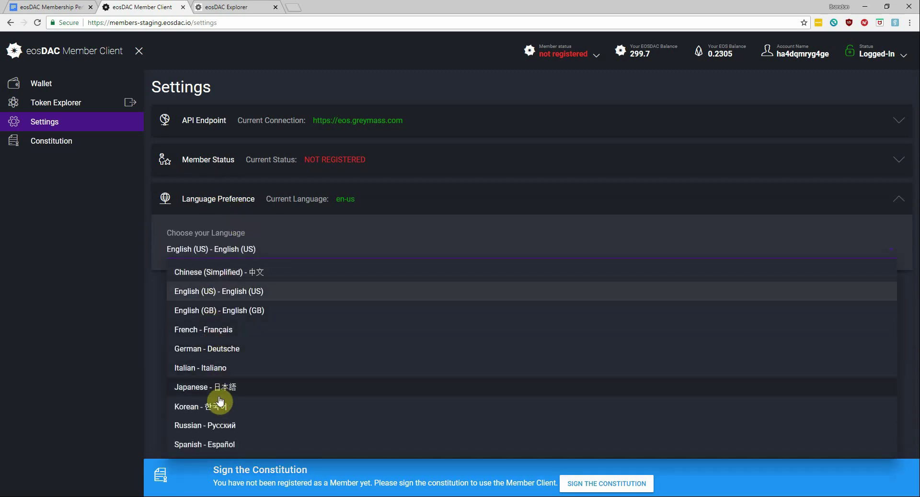
left_click(222, 406)
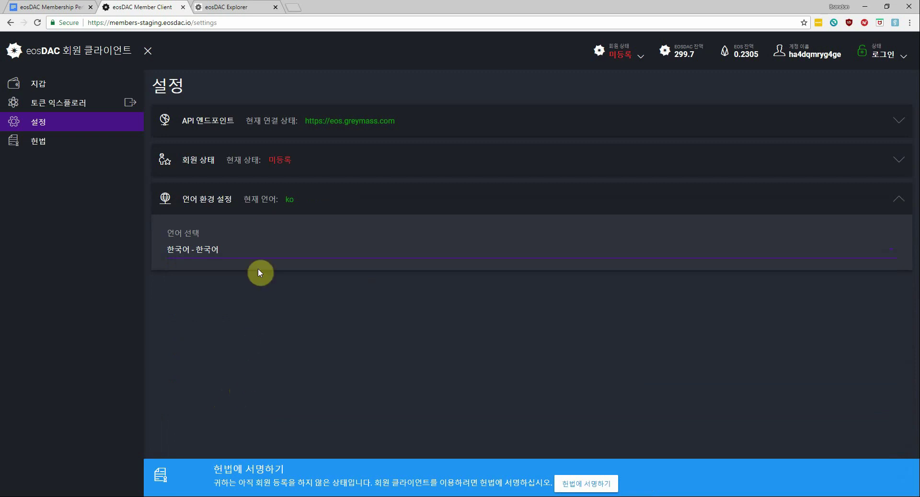
left_click(225, 251)
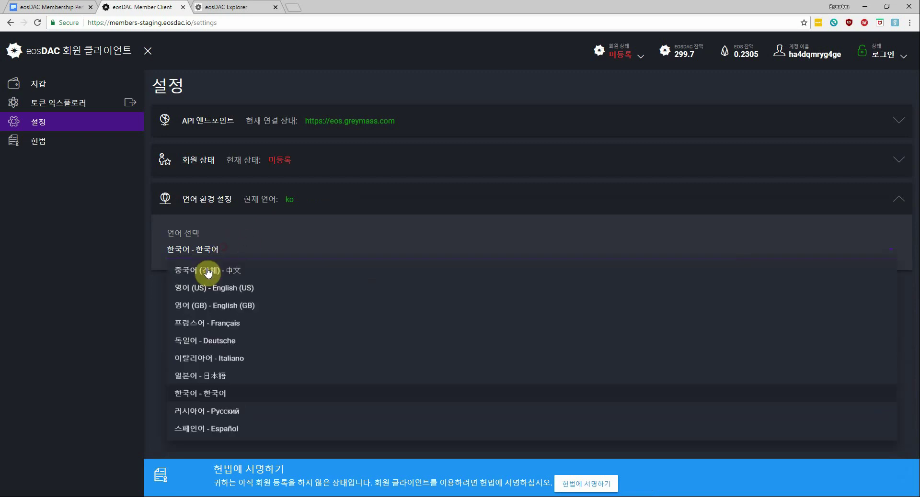
left_click(218, 293)
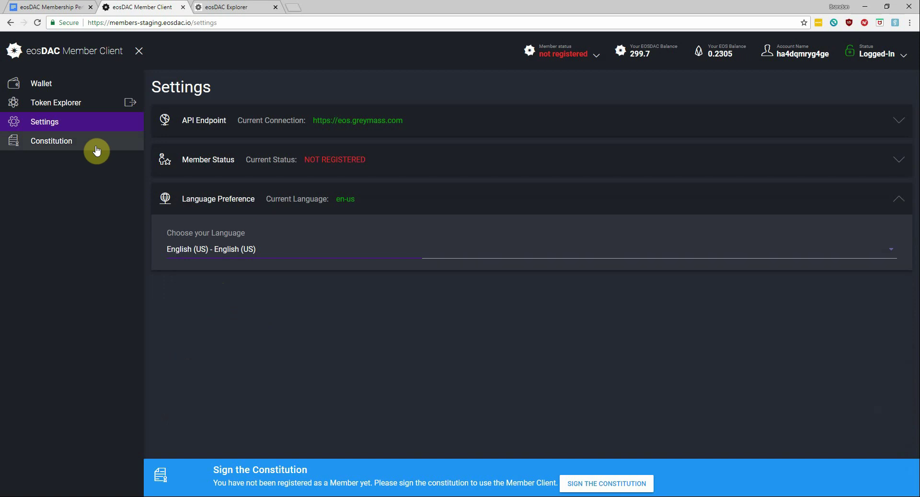
Step: Open and scroll through the eosDAC Constitution, switching it to a light background and back to dark
left_click(97, 151)
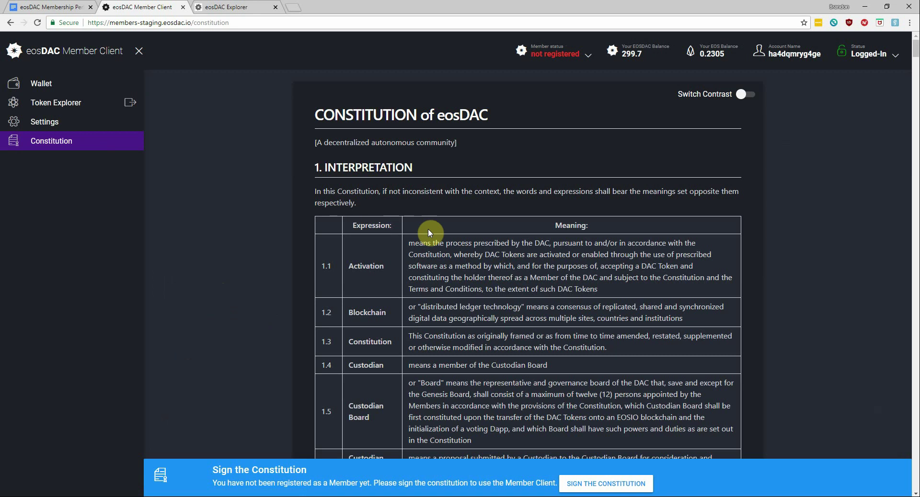
scroll(530, 241, "down", 1)
scroll(529, 241, "down", 3)
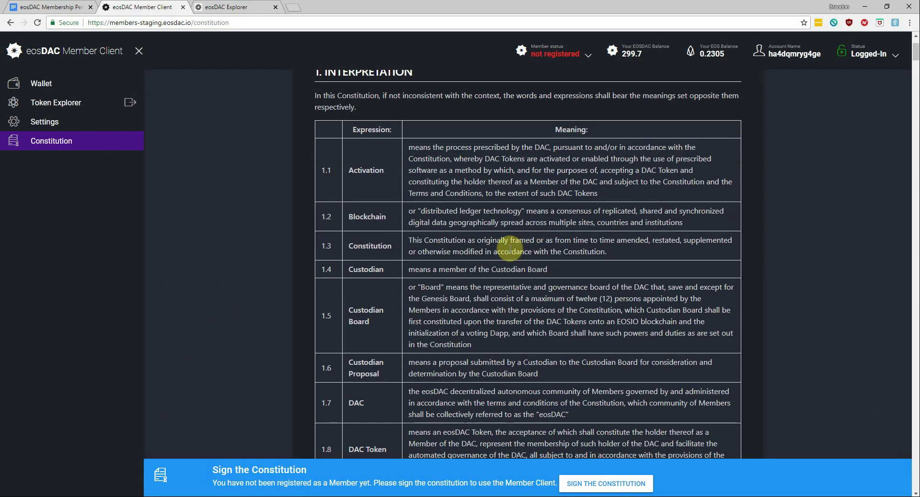
scroll(527, 244, "down", 3)
scroll(585, 277, "down", 4)
scroll(585, 277, "up", 5)
scroll(585, 281, "up", 5)
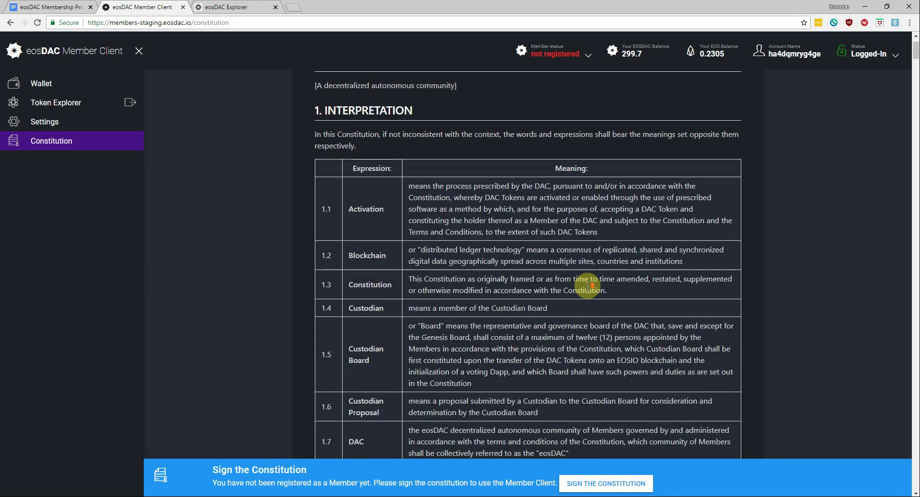
left_click(740, 95)
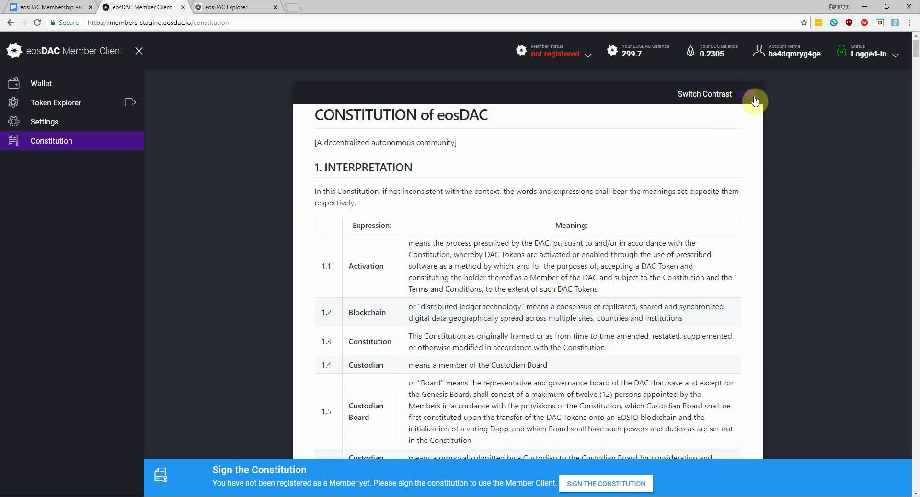
left_click(753, 98)
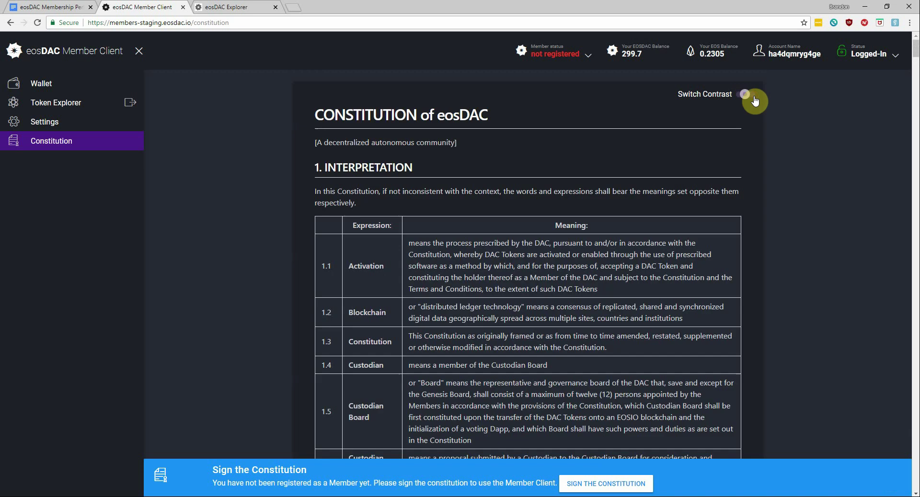
Step: Go back to the Wallet page showing the 8.5305 EOS and 299.7 EOSDAC totals
left_click(71, 85)
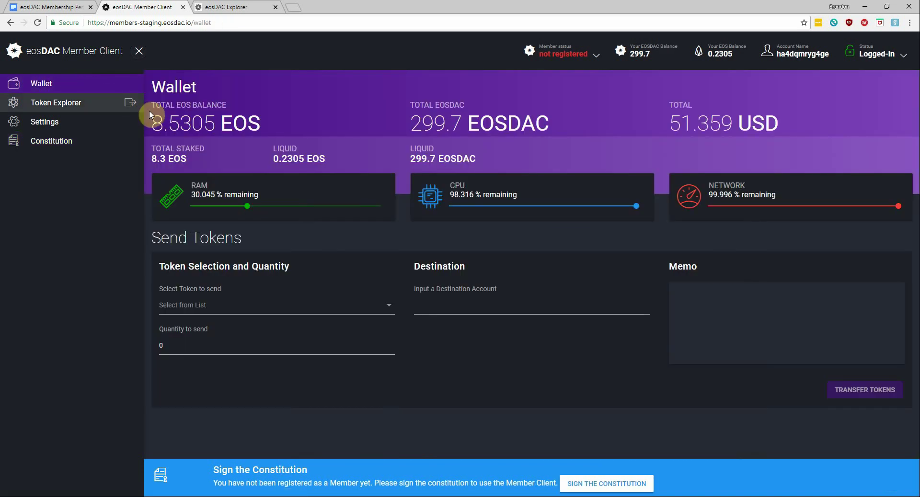